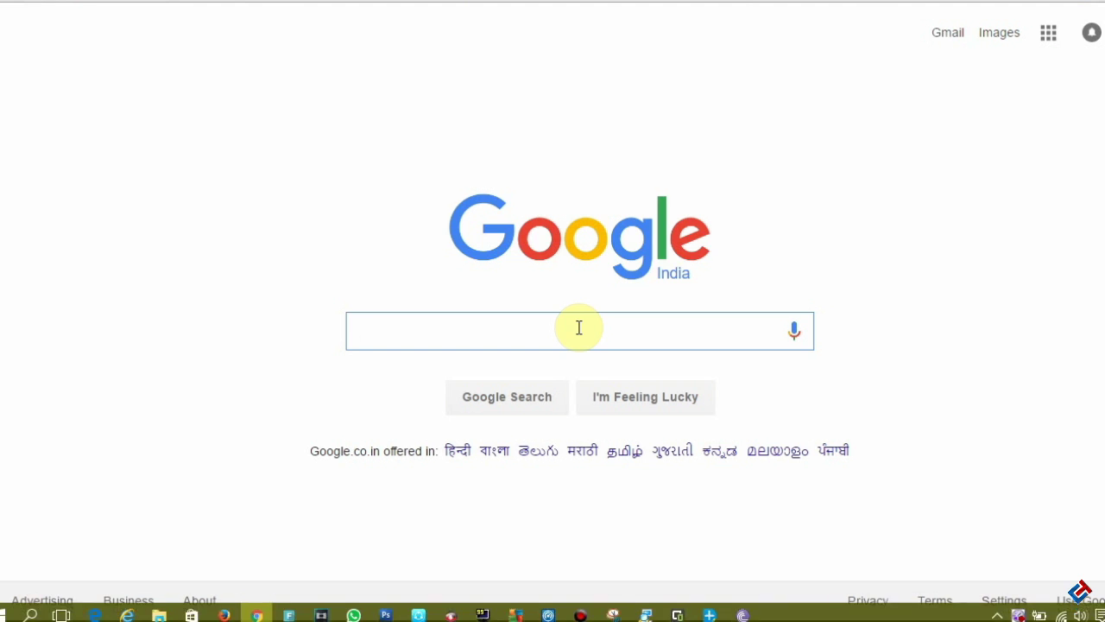
Search Google for 'lenovo k3 note' using the autocomplete suggestion
left_click(579, 327)
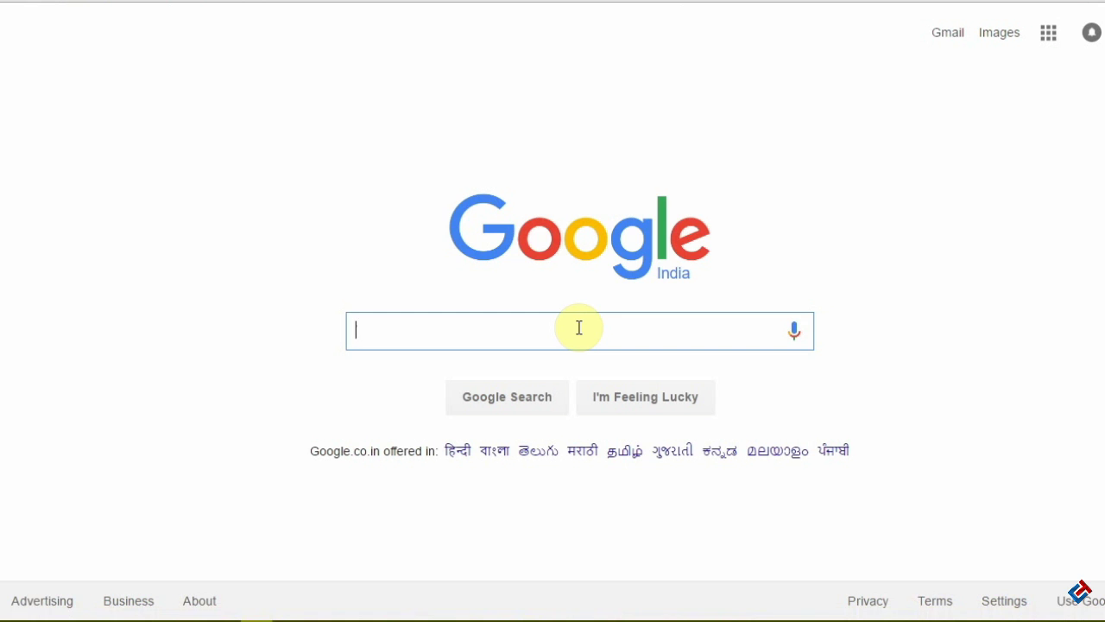
type("lenovo k")
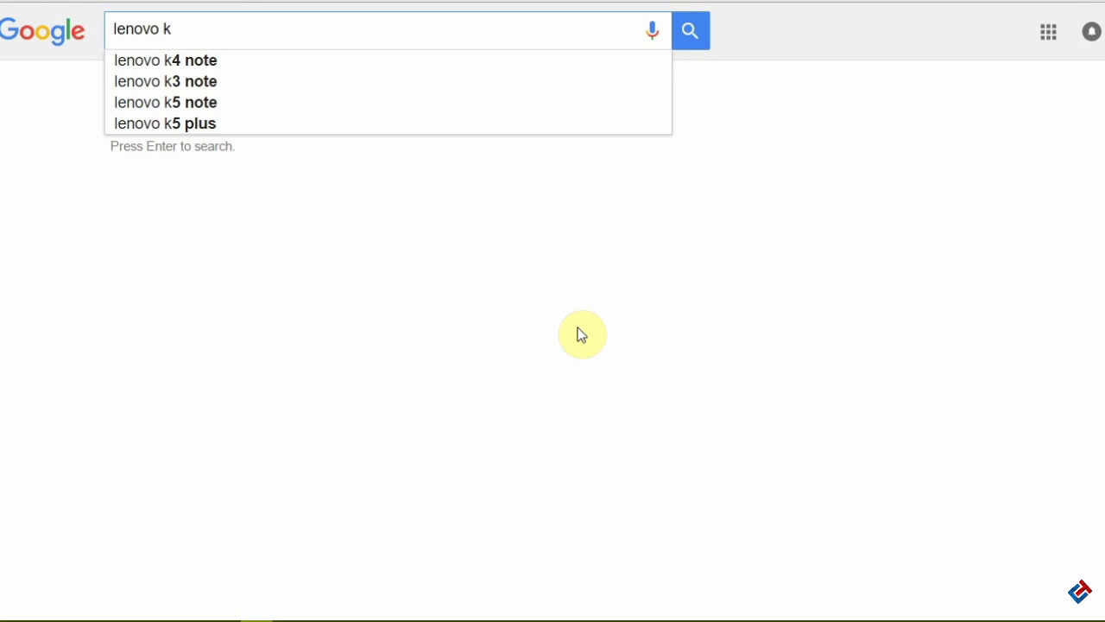
key("Down")
key("Down")
key("Return")
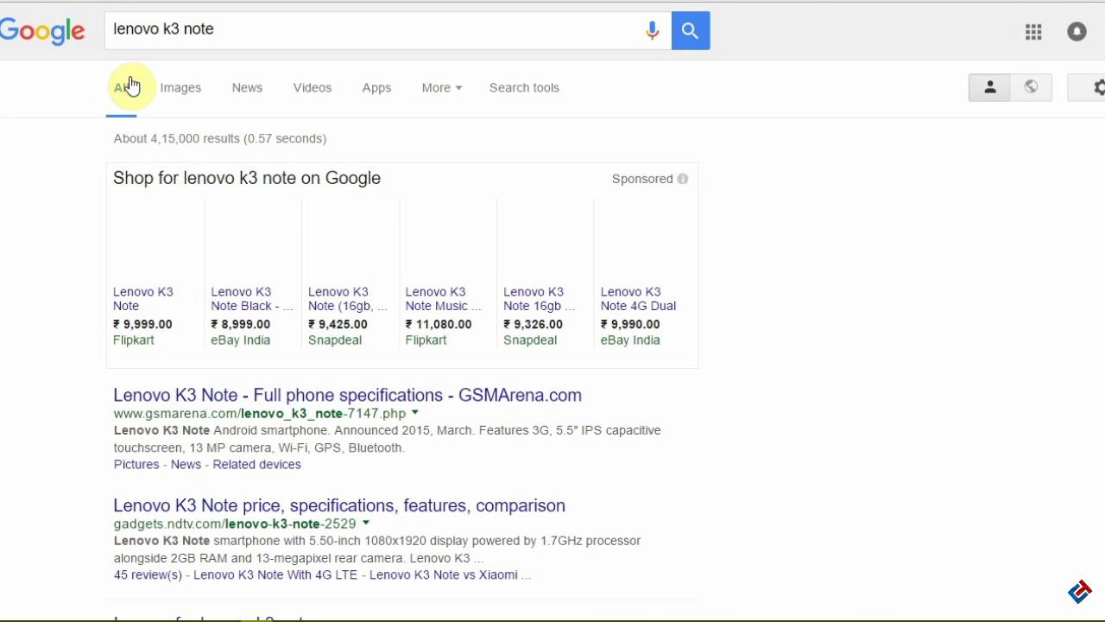
Browse the Google Images results for lenovo k3 note
left_click(179, 93)
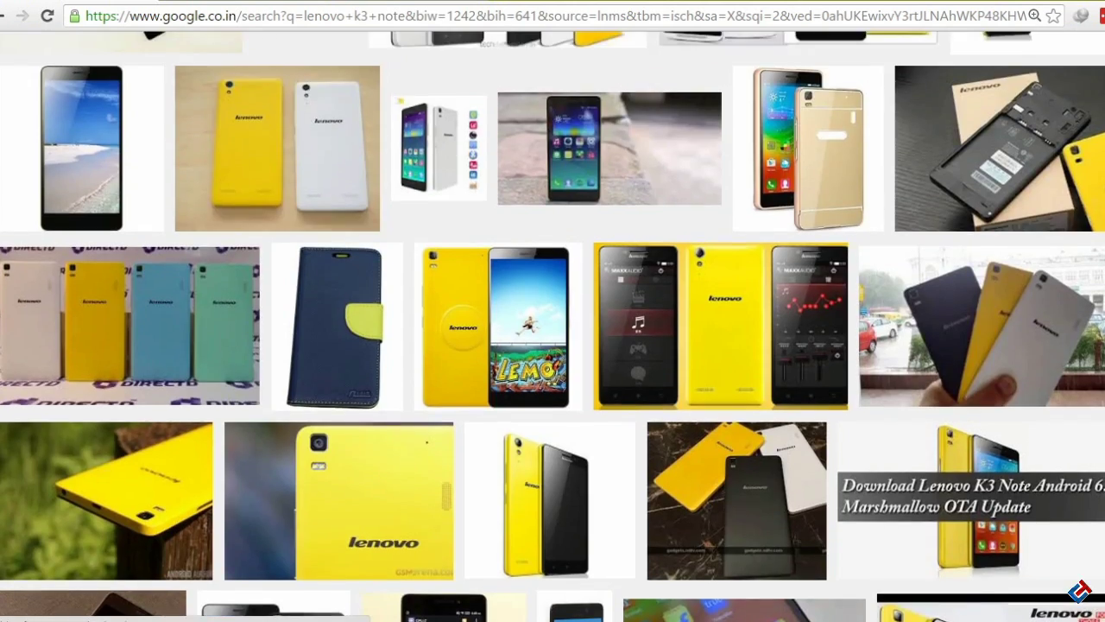
scroll(553, 329, "down", 10)
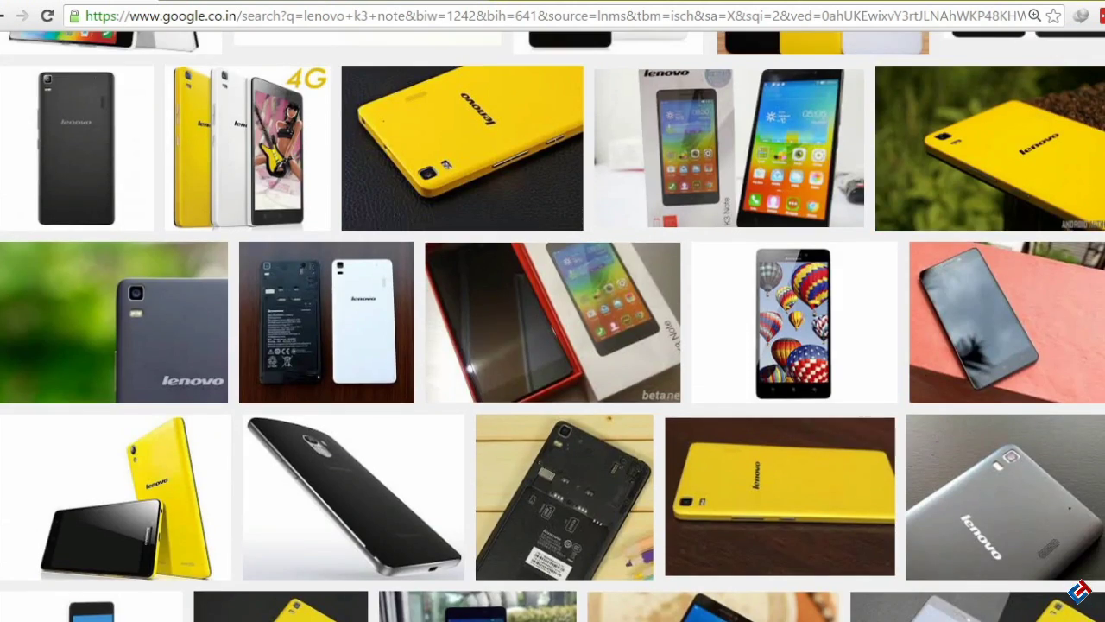
scroll(552, 328, "up", 6)
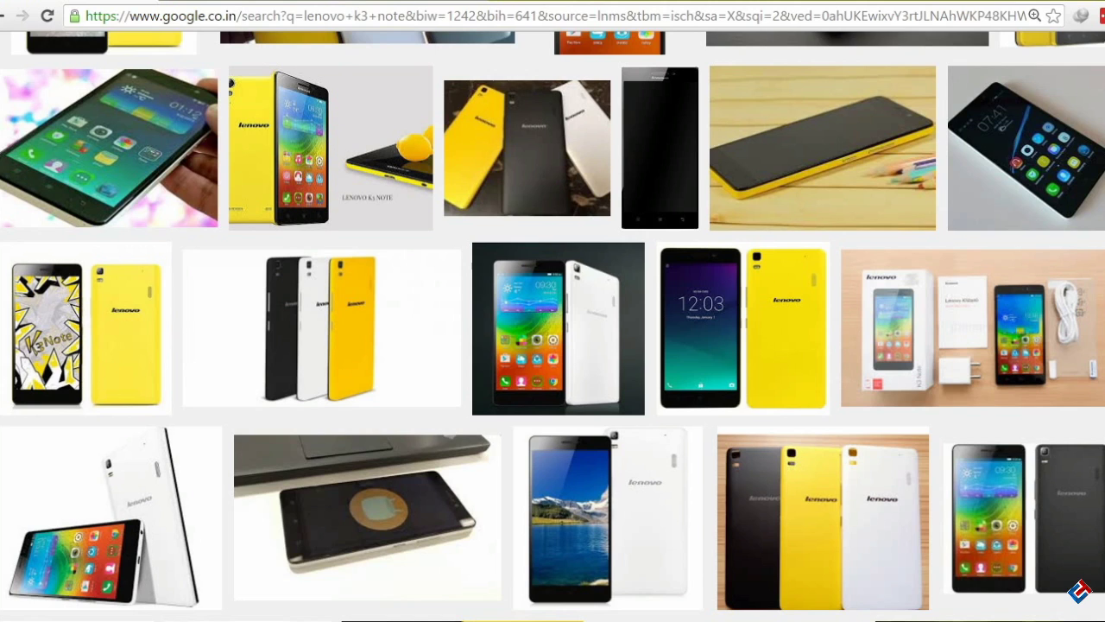
scroll(553, 328, "down", 5)
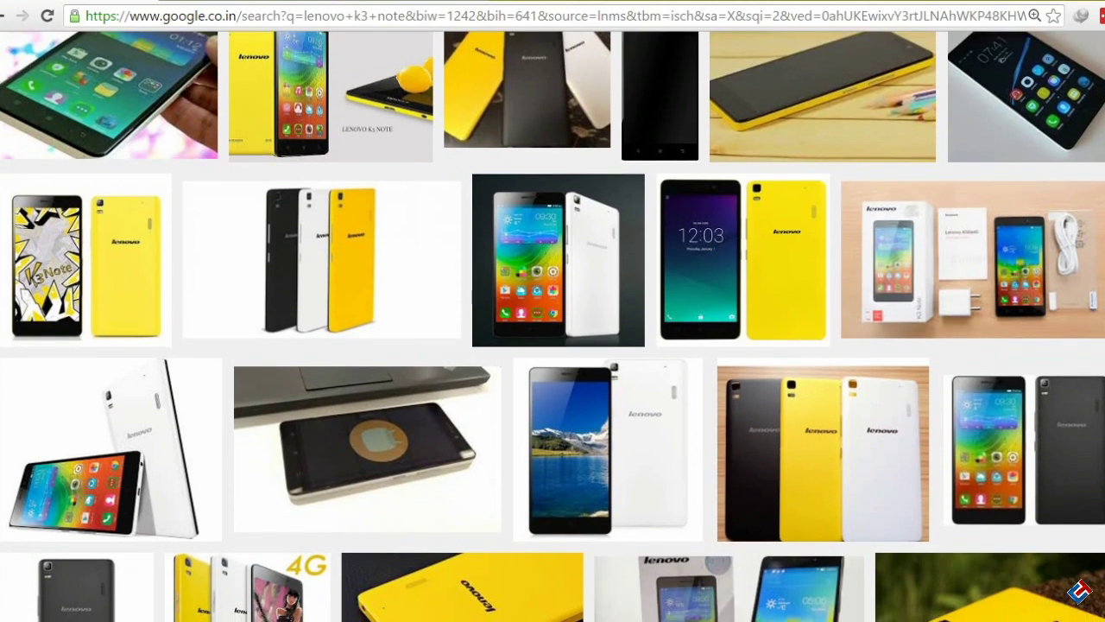
scroll(553, 326, "down", 9)
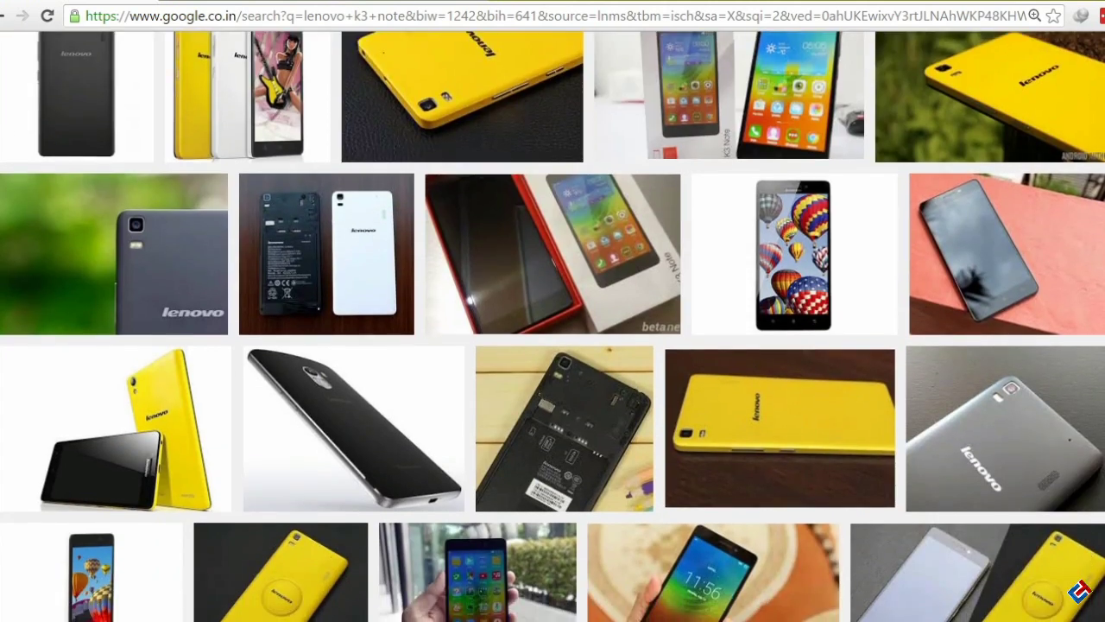
scroll(670, 406, "down", 10)
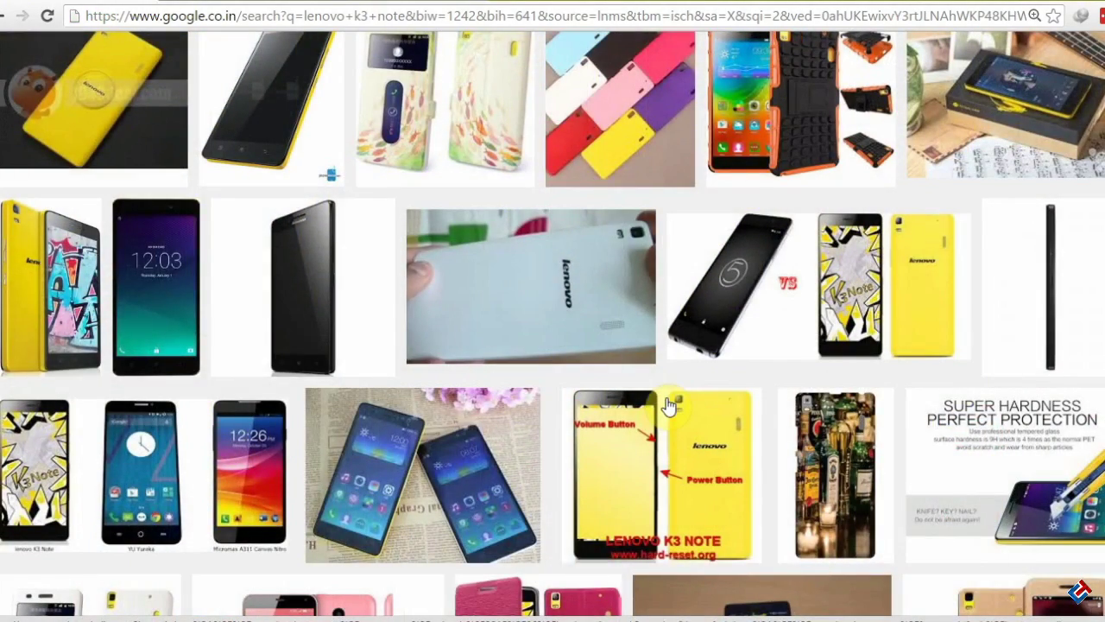
Save the 12:03 front-view phone image as lenovo-K3-Note_front.jpg
left_click(155, 314)
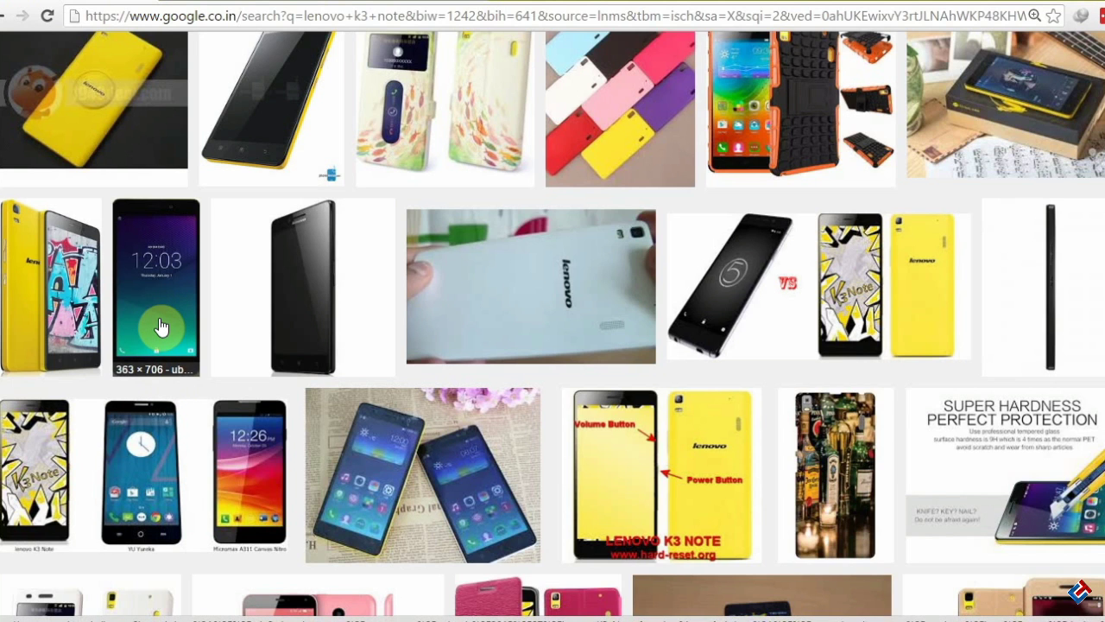
right_click(160, 324)
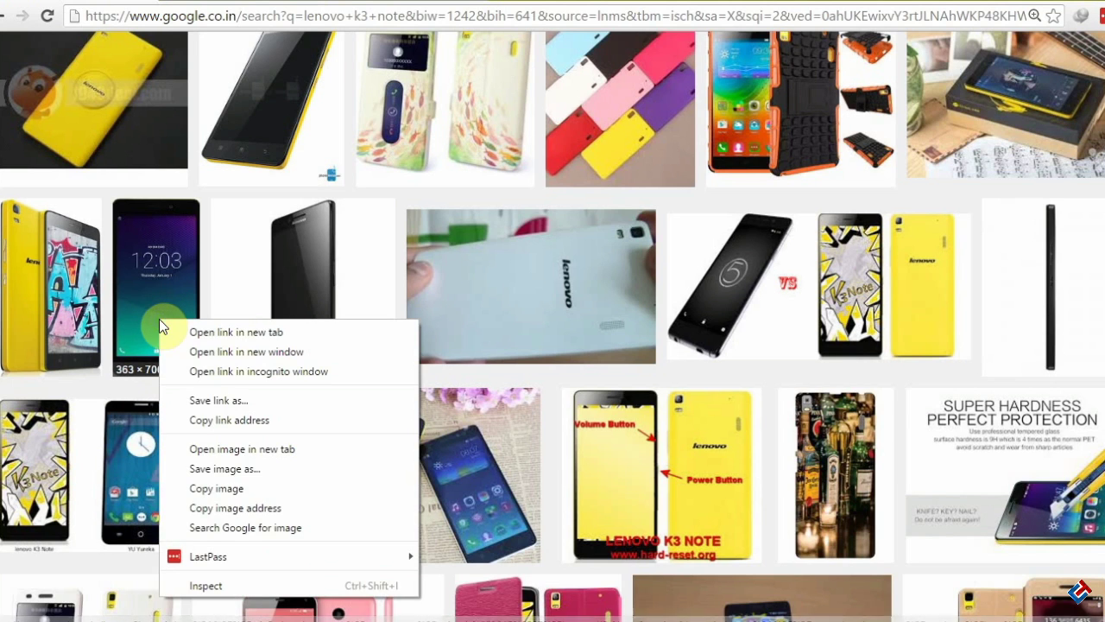
left_click(159, 283)
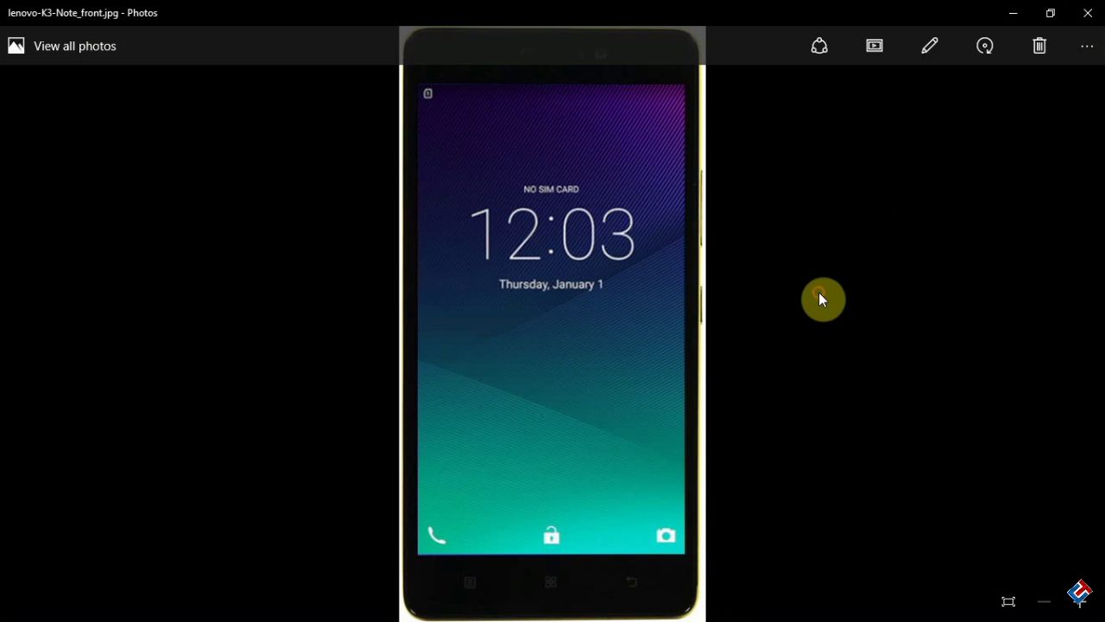
Close the Photos viewer showing lenovo-K3-Note_front.jpg to return to Photoshop
left_click(818, 294)
left_click(1093, 12)
left_click(508, 185)
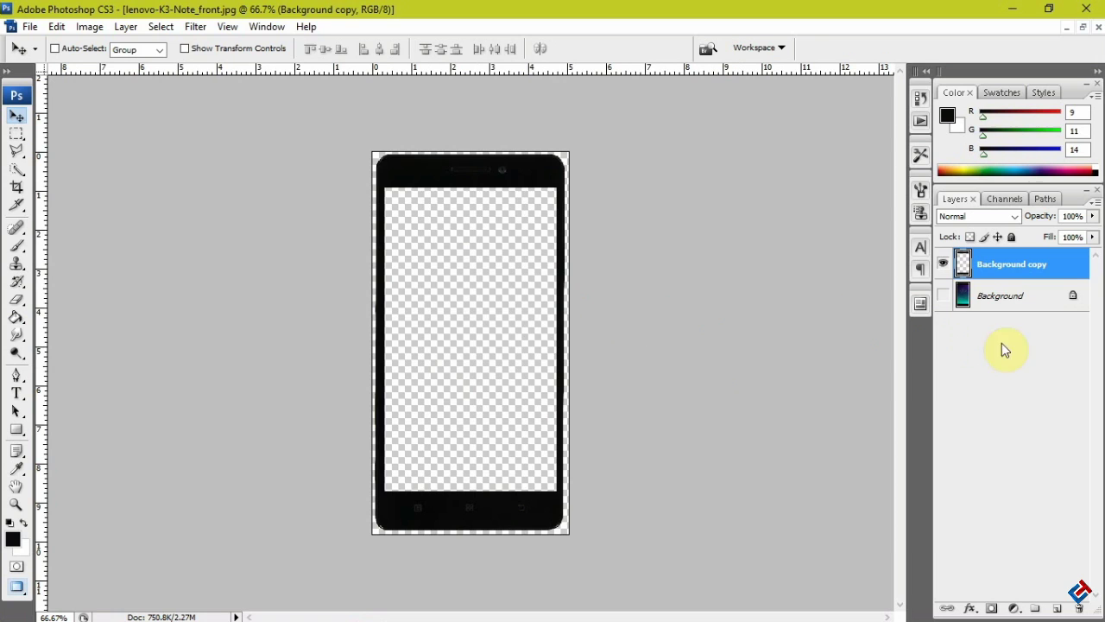
Save a PNG copy of the cut-out phone frame to the Desktop as lenovo-K3-Note_front copy.png
key("ctrl+shift+s")
left_click(290, 173)
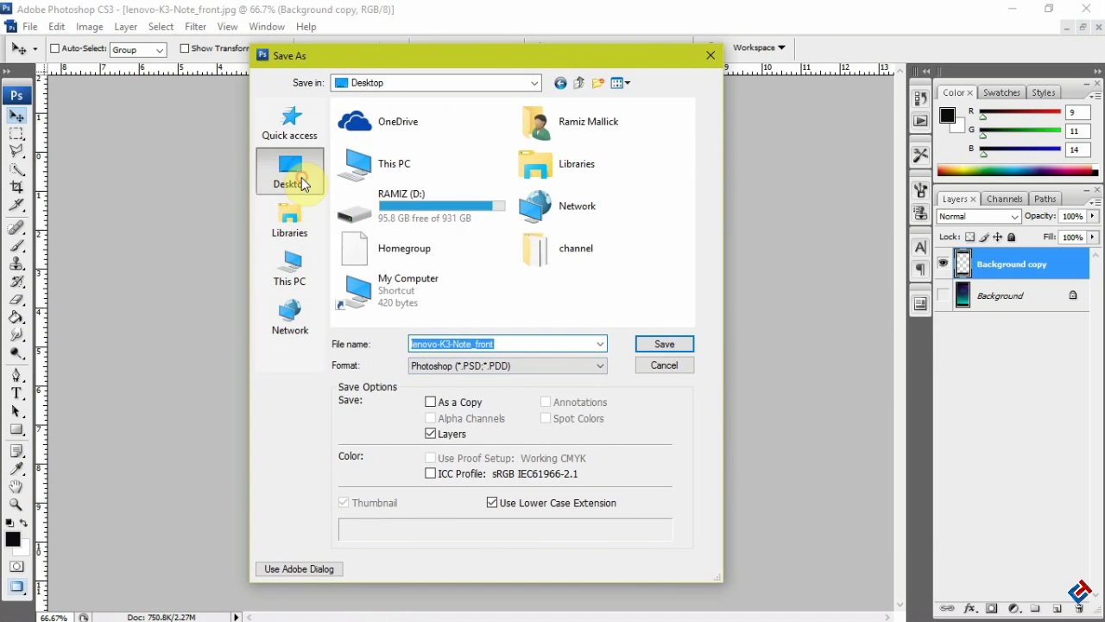
left_click(544, 366)
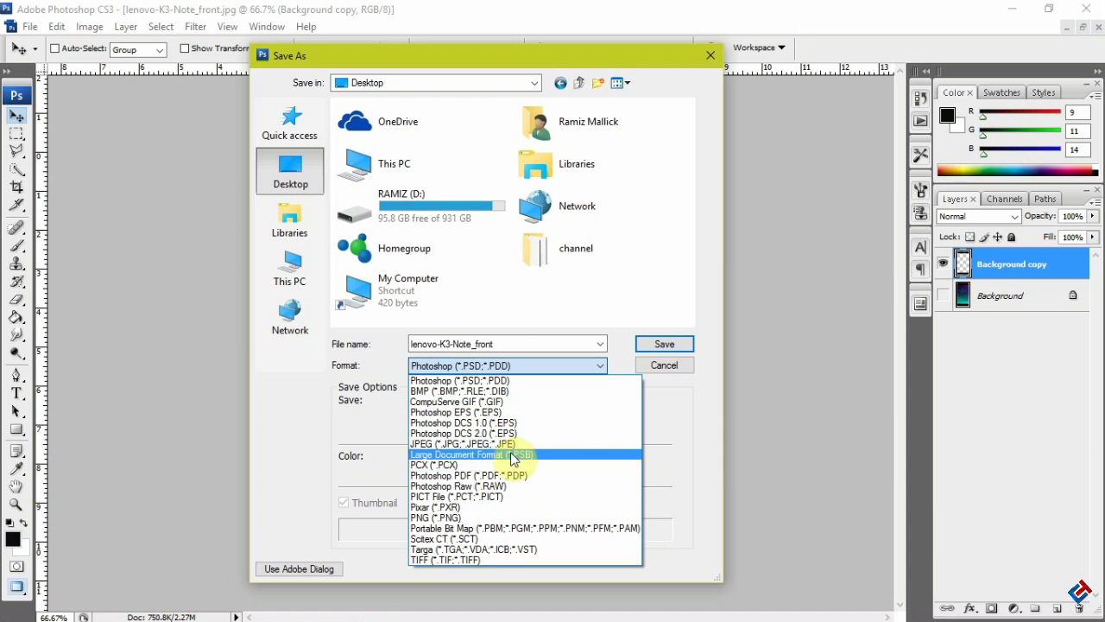
left_click(488, 518)
left_click(663, 344)
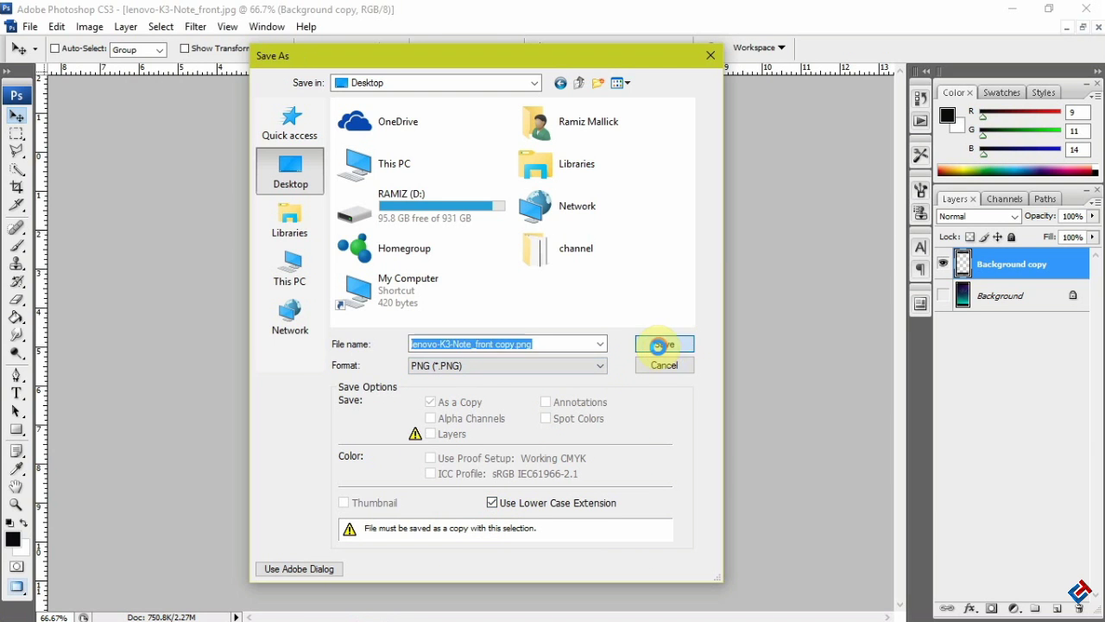
left_click(614, 309)
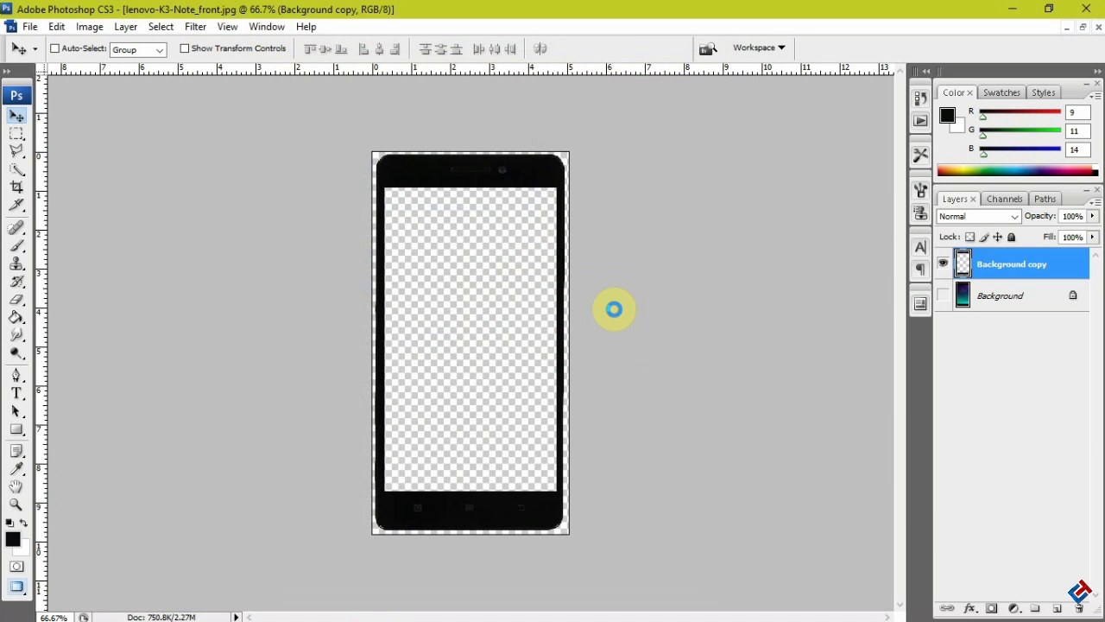
Close Photoshop without saving changes to the original, then open the saved PNG
left_click(1086, 9)
left_click(557, 252)
double_click(25, 82)
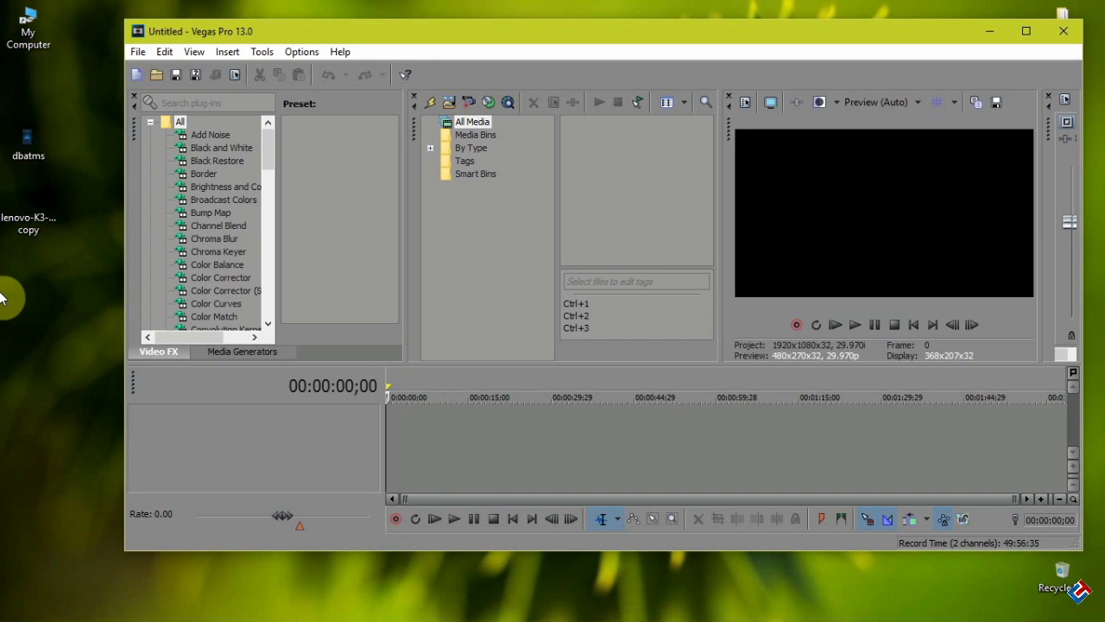
Refresh the desktop so the lenovo-K3-Note_front copy PNG shows up
left_click(28, 151)
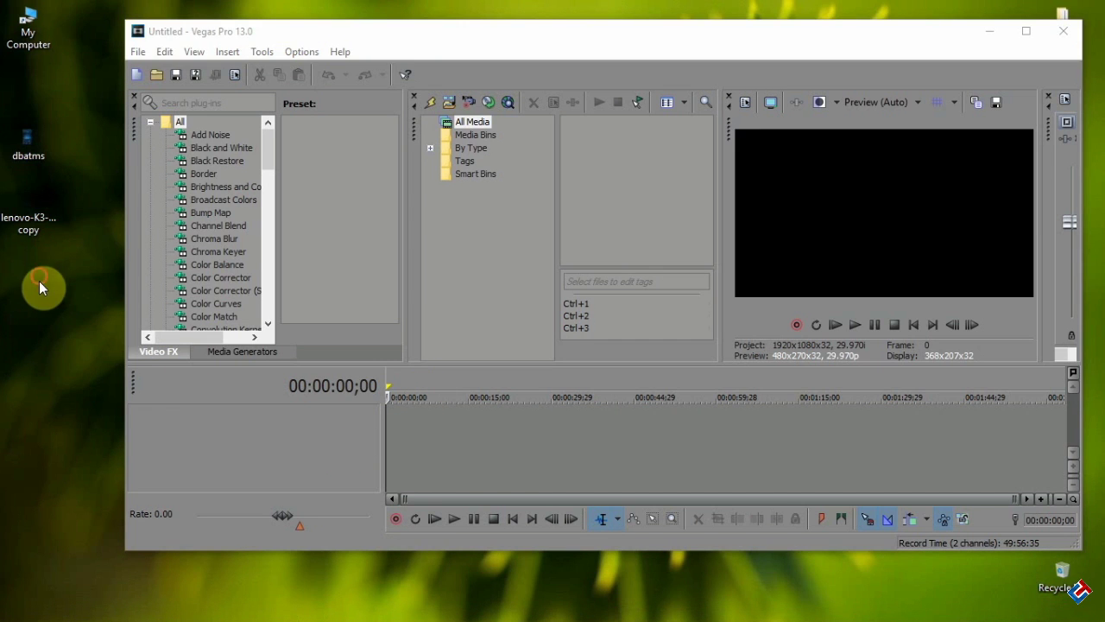
left_click(36, 231)
right_click(46, 314)
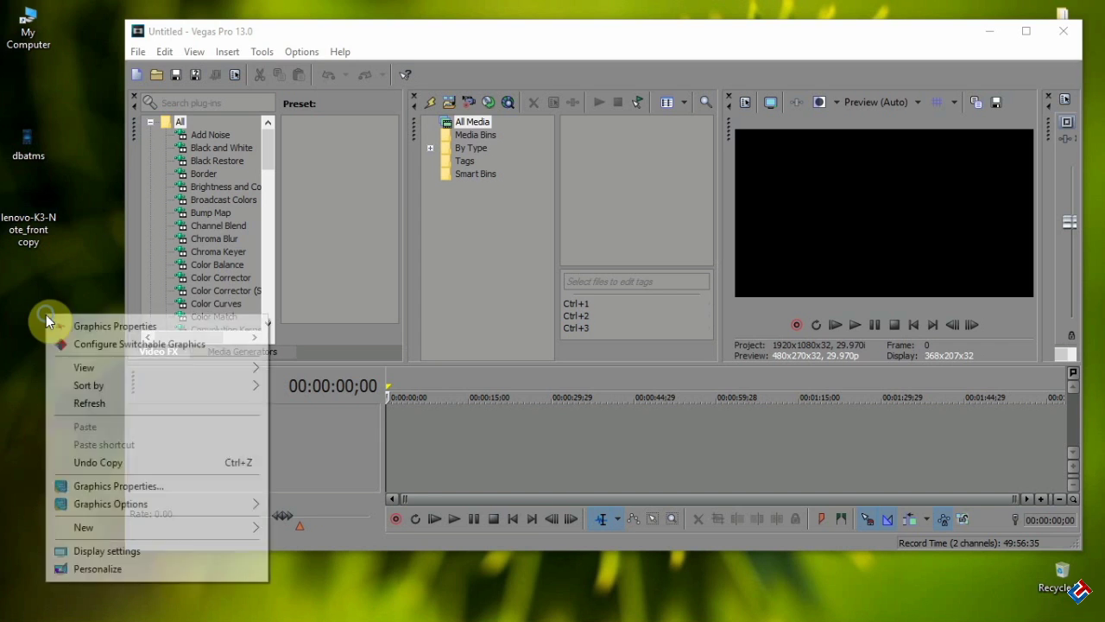
left_click(80, 403)
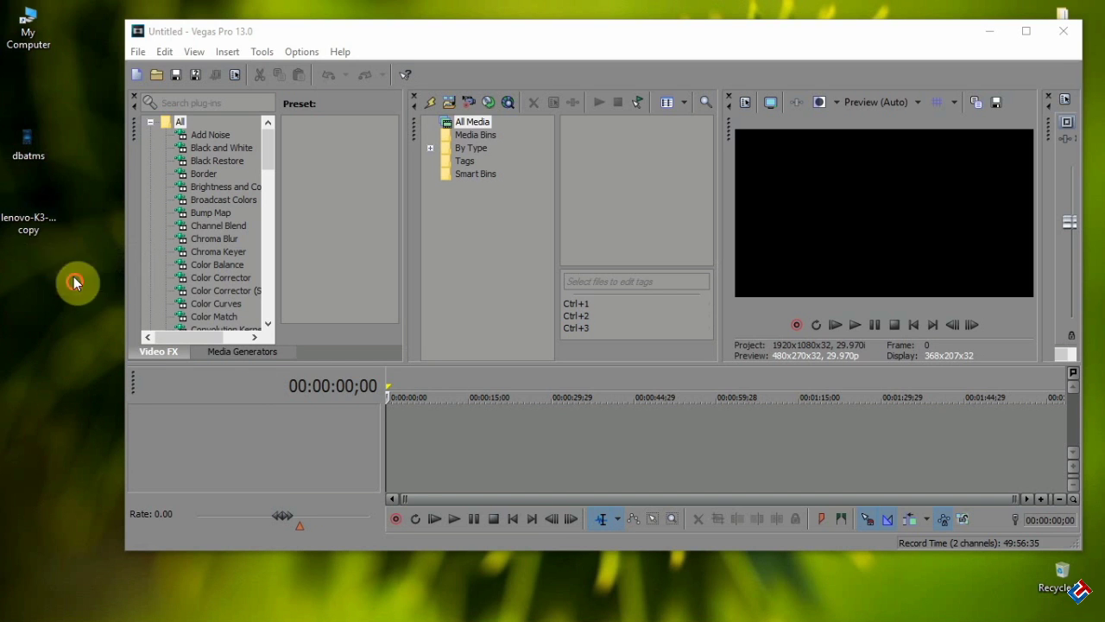
Import dbatms.mp4 and the phone PNG into Project Media and maximize Vegas
left_click(19, 147)
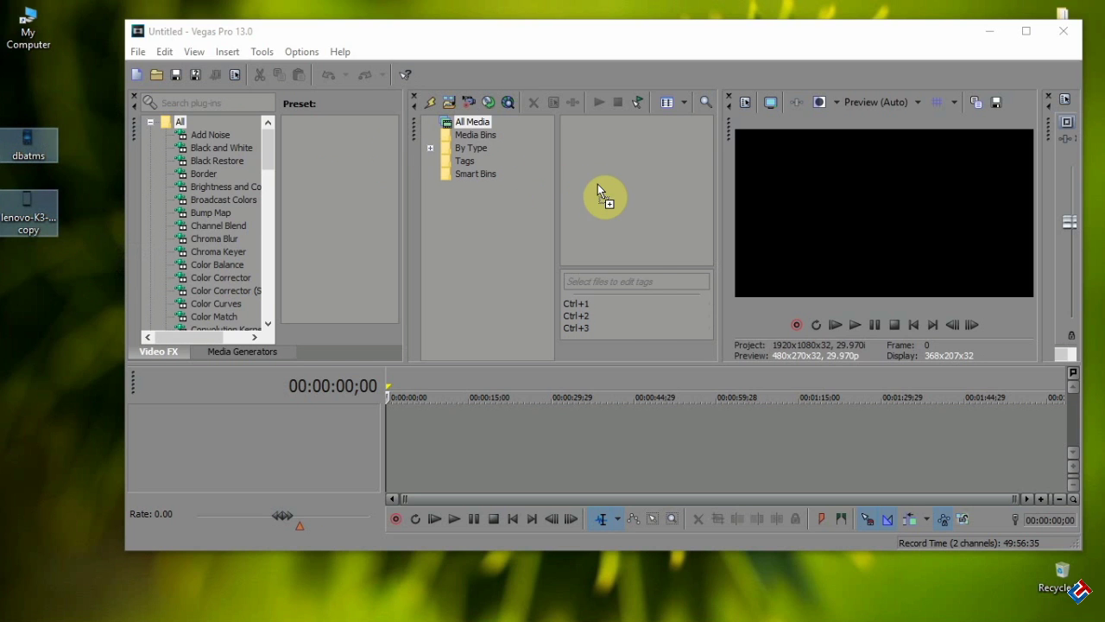
left_click_drag(598, 184, 599, 184)
left_click(677, 195)
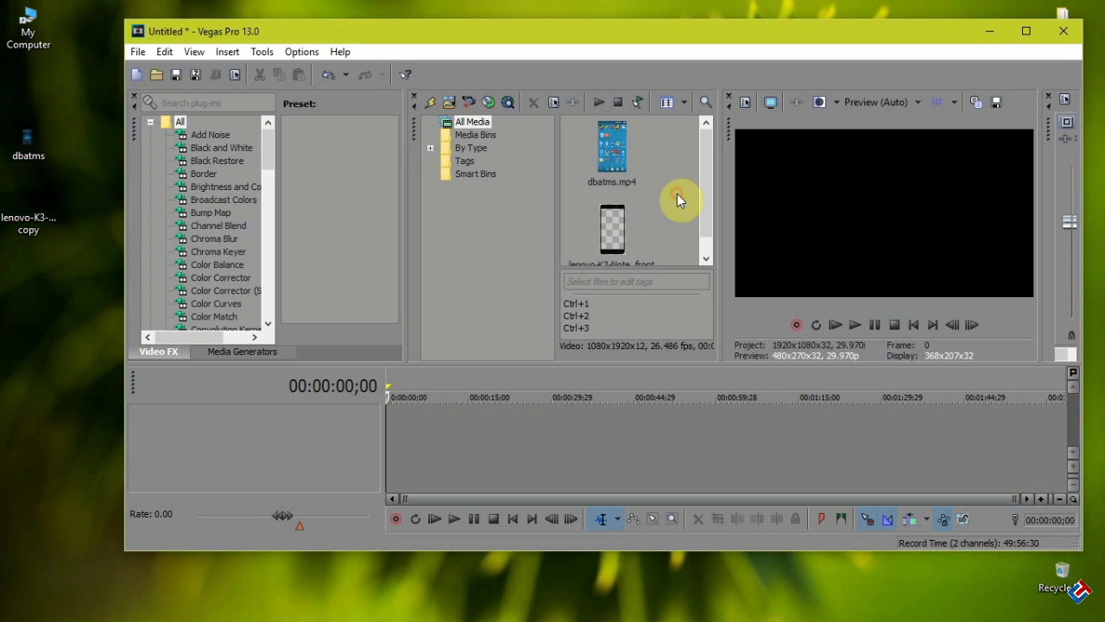
left_click(1025, 31)
Place dbatms.mp4 on the timeline and duplicate its video track
left_click_drag(637, 124, 355, 362)
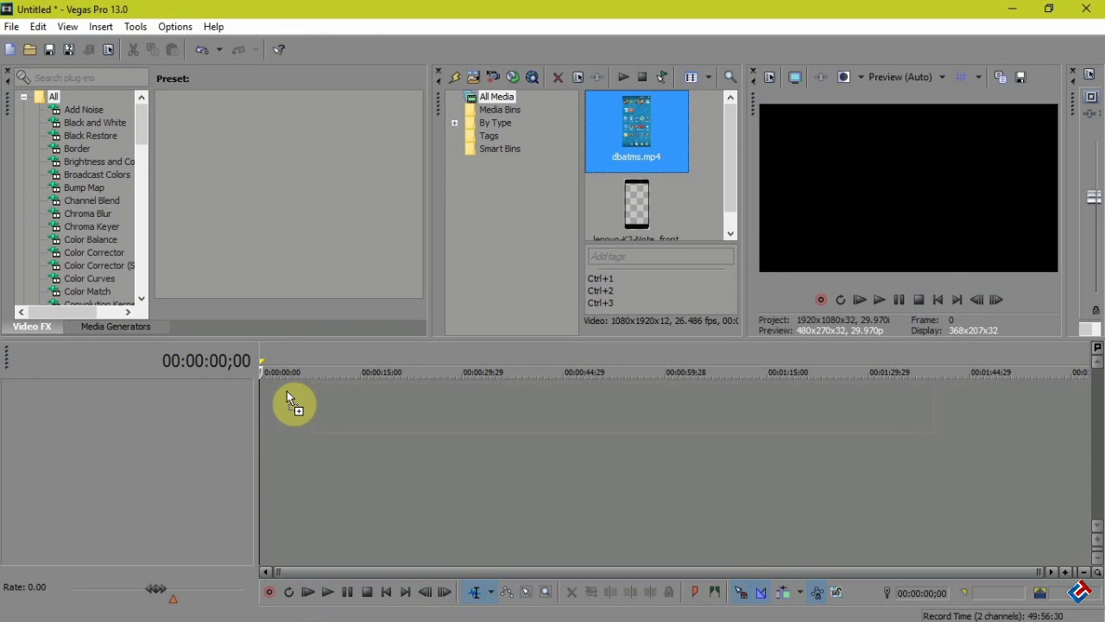
left_click_drag(262, 393, 253, 402)
right_click(214, 417)
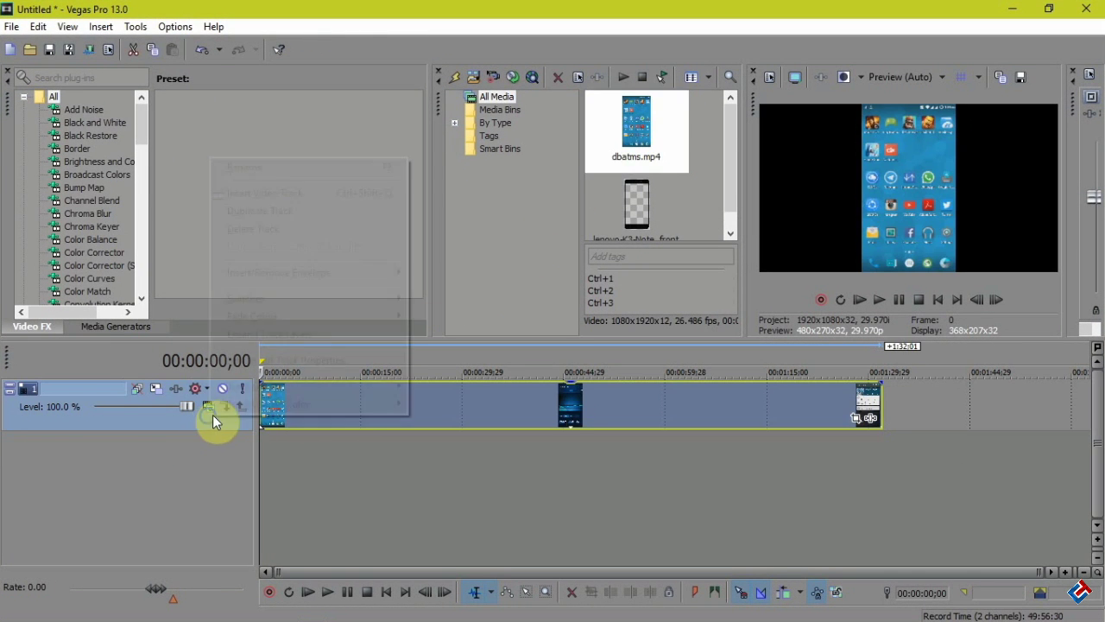
left_click(298, 212)
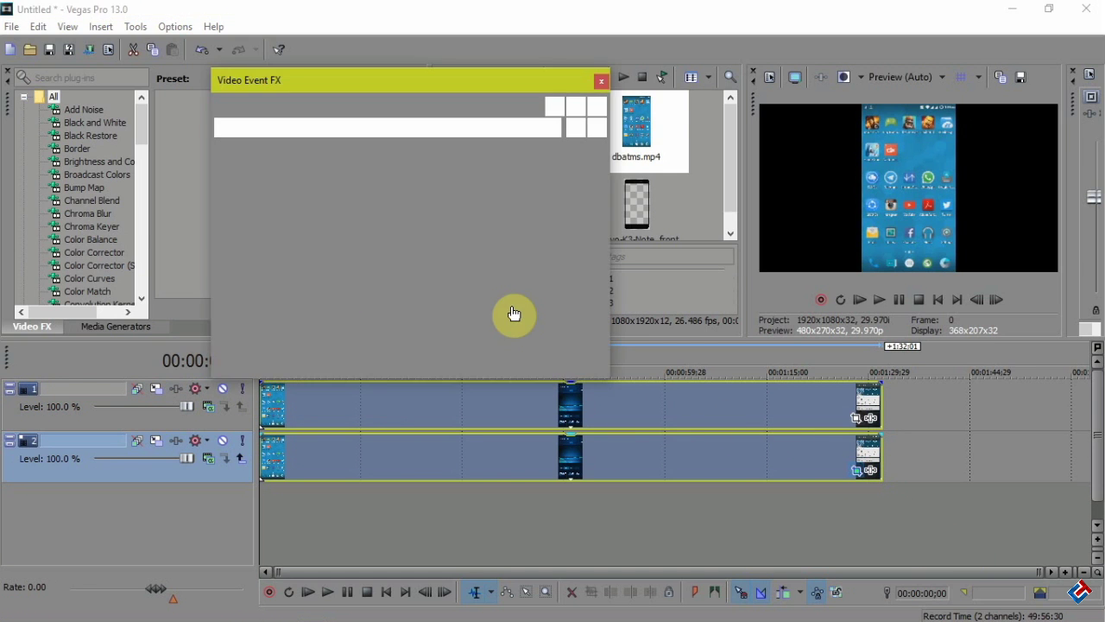
Crop the lower copy to the 16:9 Widescreen preset and add Sony Gaussian Blur
left_click(553, 153)
left_click(438, 199)
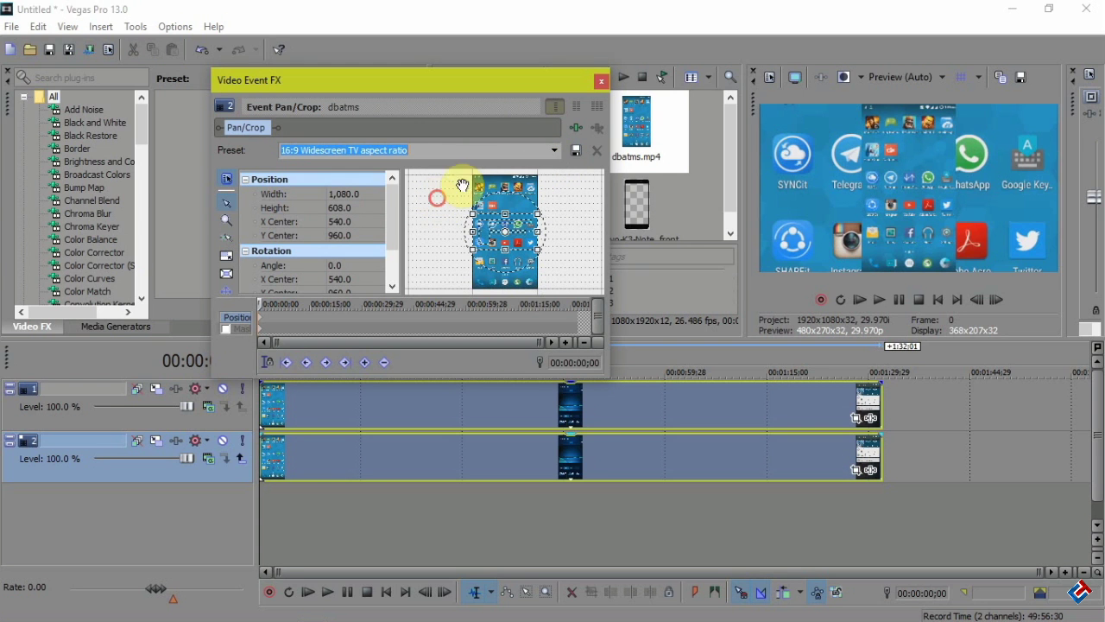
left_click(581, 129)
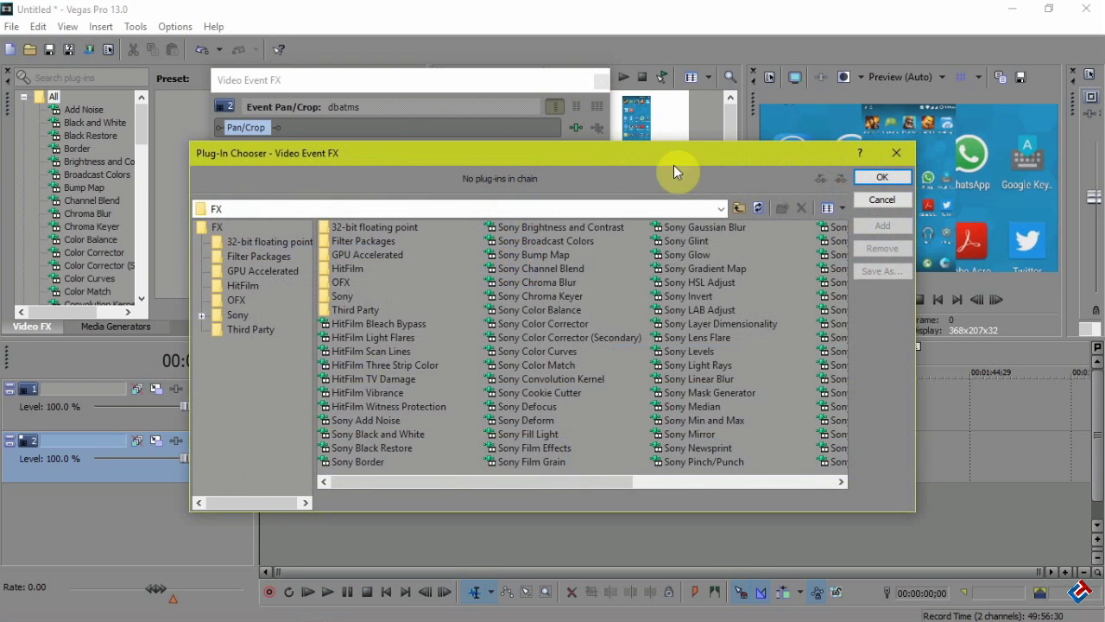
left_click(705, 227)
left_click(882, 178)
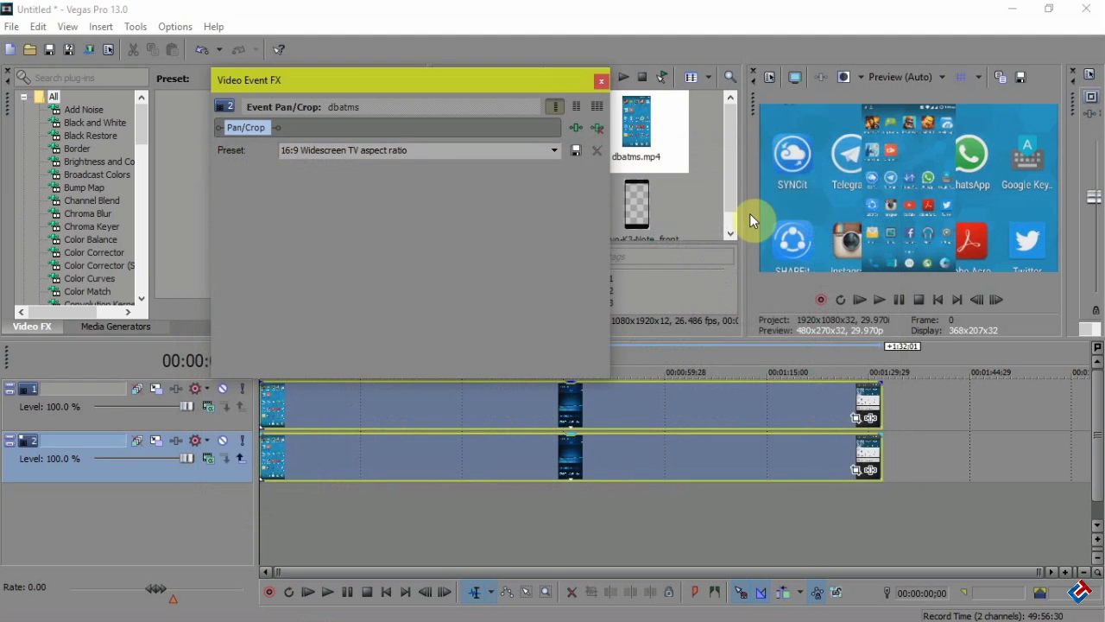
left_click(599, 82)
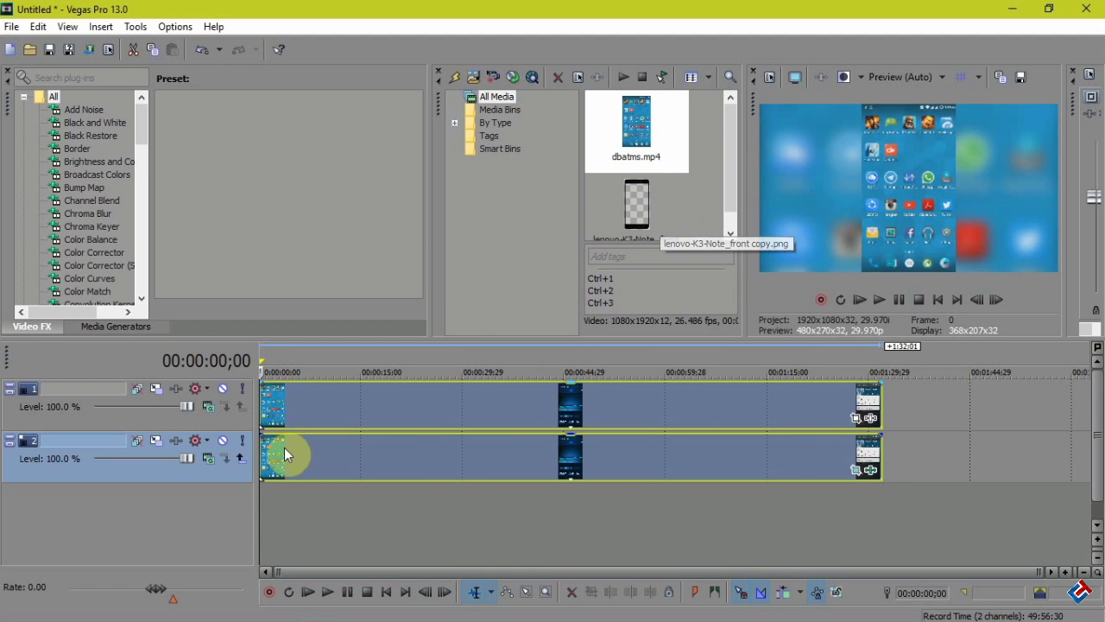
Insert a new top video track and place the lenovo-K3-Note phone PNG on it
right_click(207, 518)
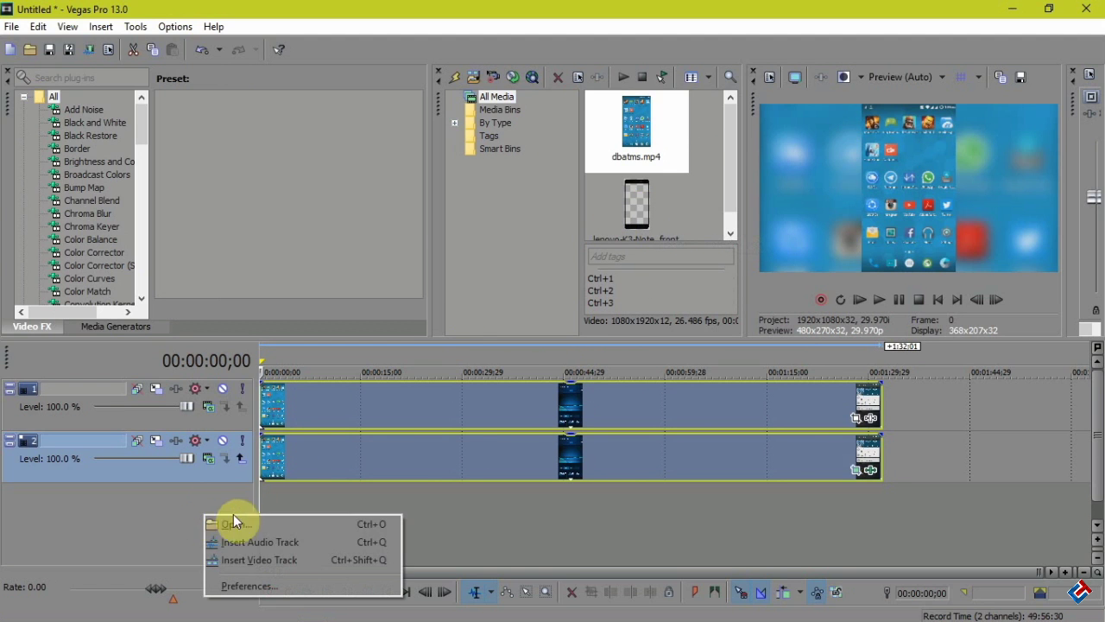
left_click(259, 559)
left_click(276, 413)
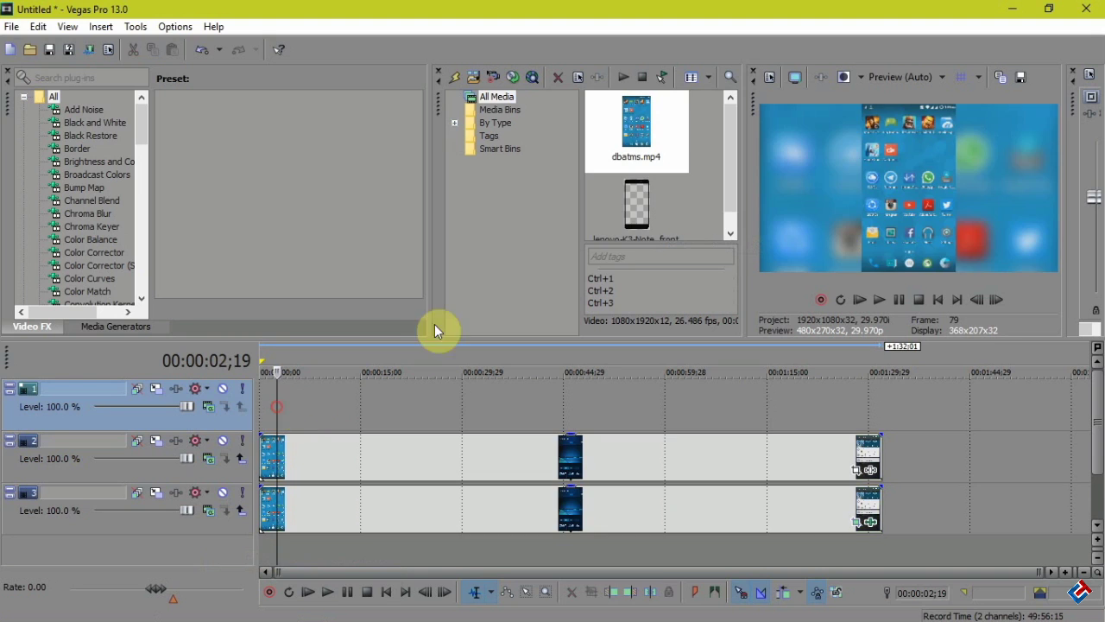
left_click_drag(647, 217, 268, 408)
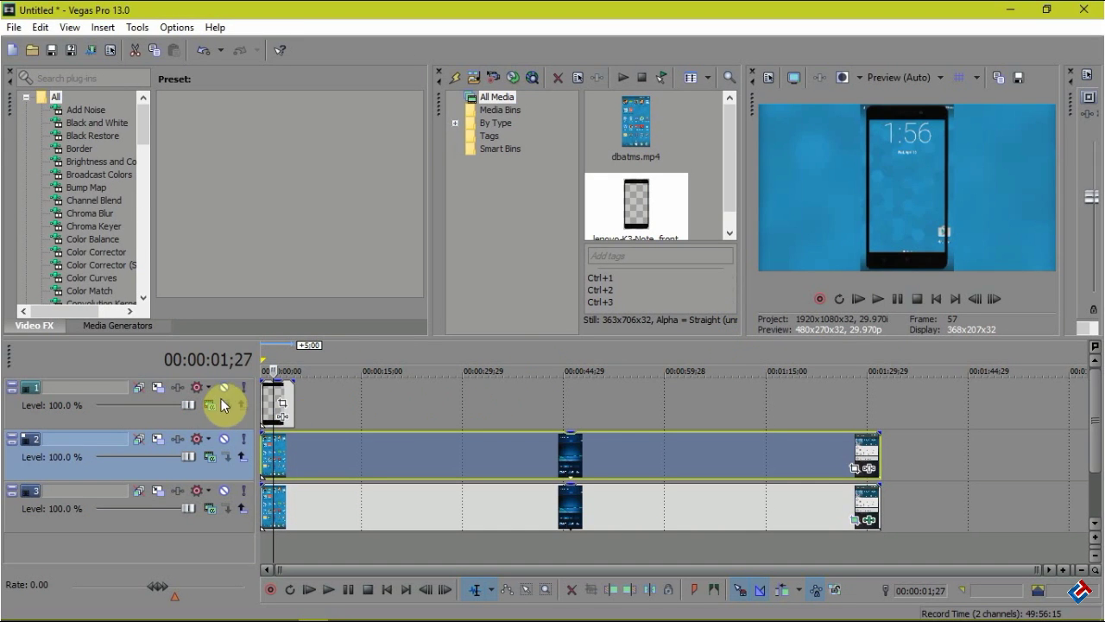
left_click(321, 456)
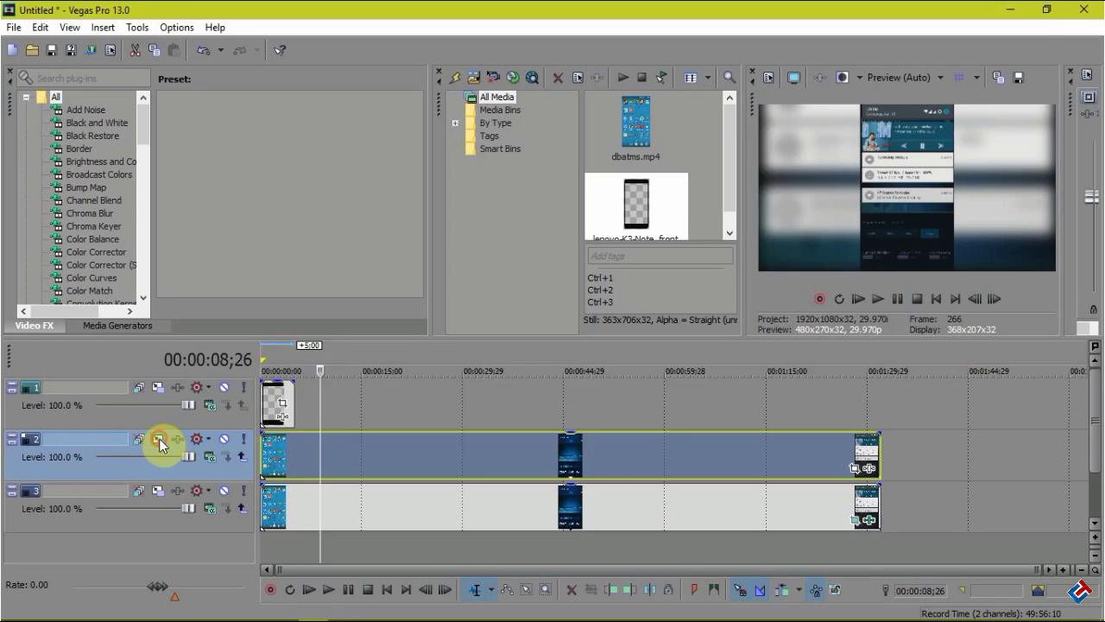
Shrink track 2's video in Track Motion to about 1,571.63 × 864.94 to fit the phone screen
left_click(436, 309)
left_click_drag(634, 123, 499, 114)
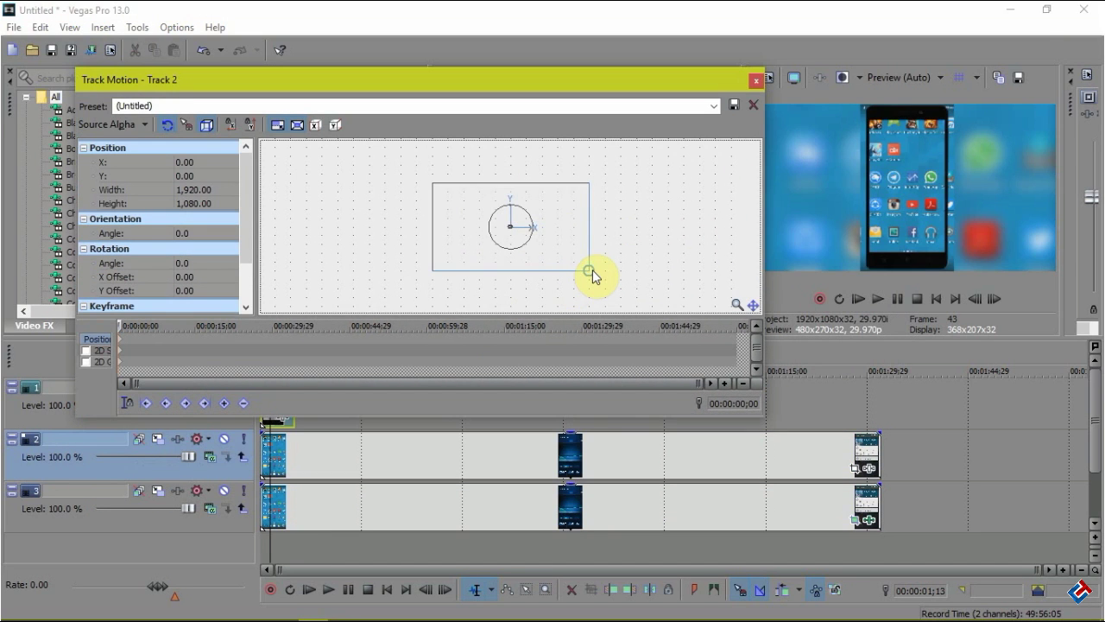
left_click_drag(592, 271, 571, 277)
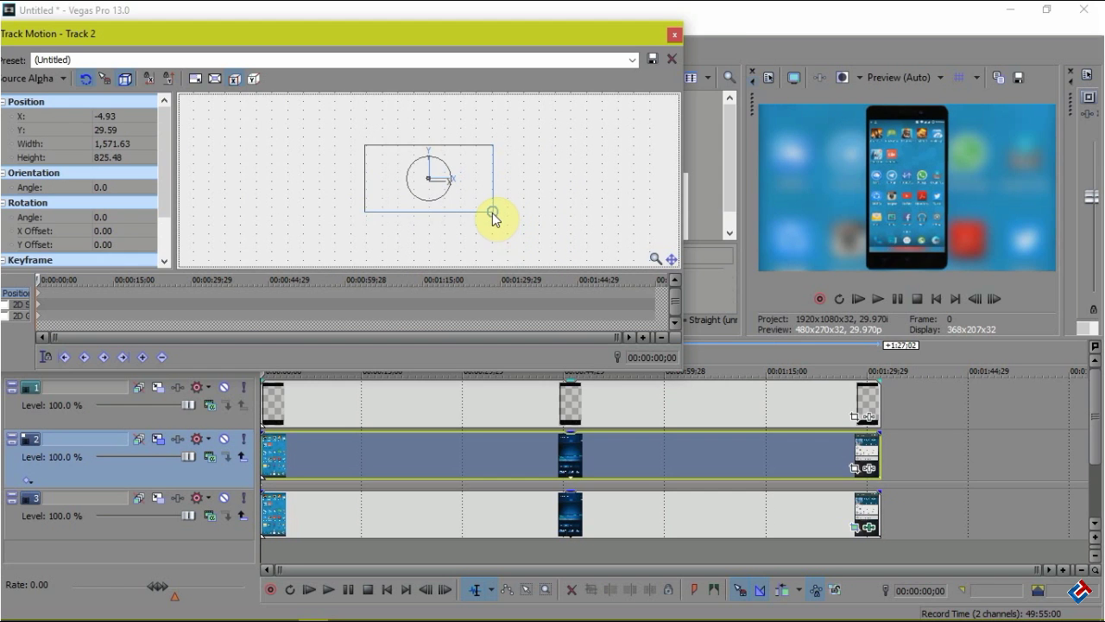
left_click_drag(493, 217, 490, 221)
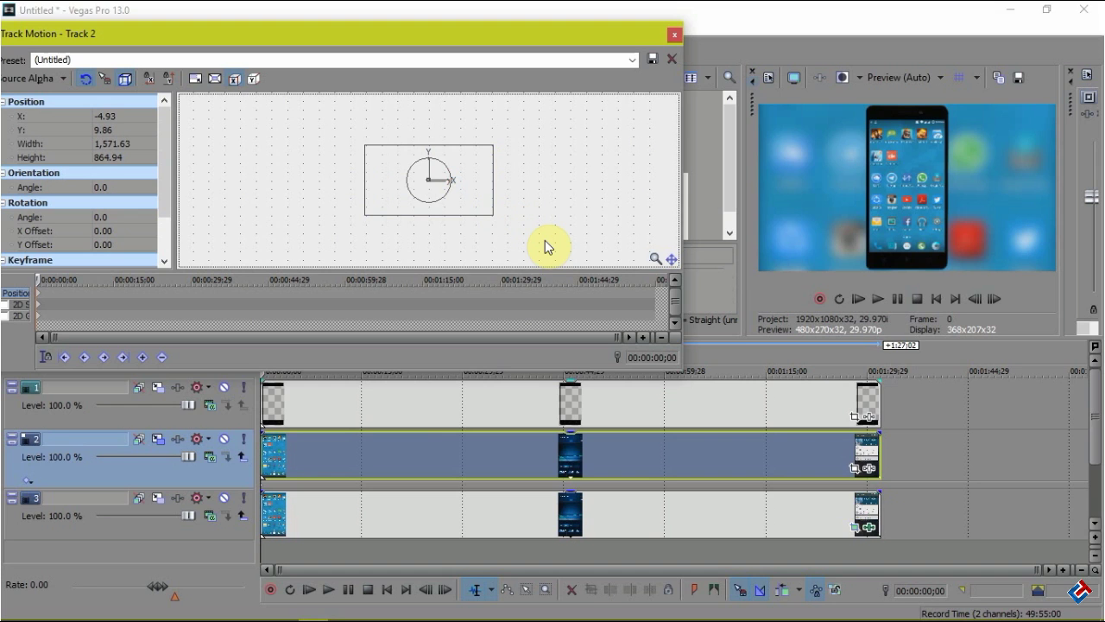
left_click(392, 416)
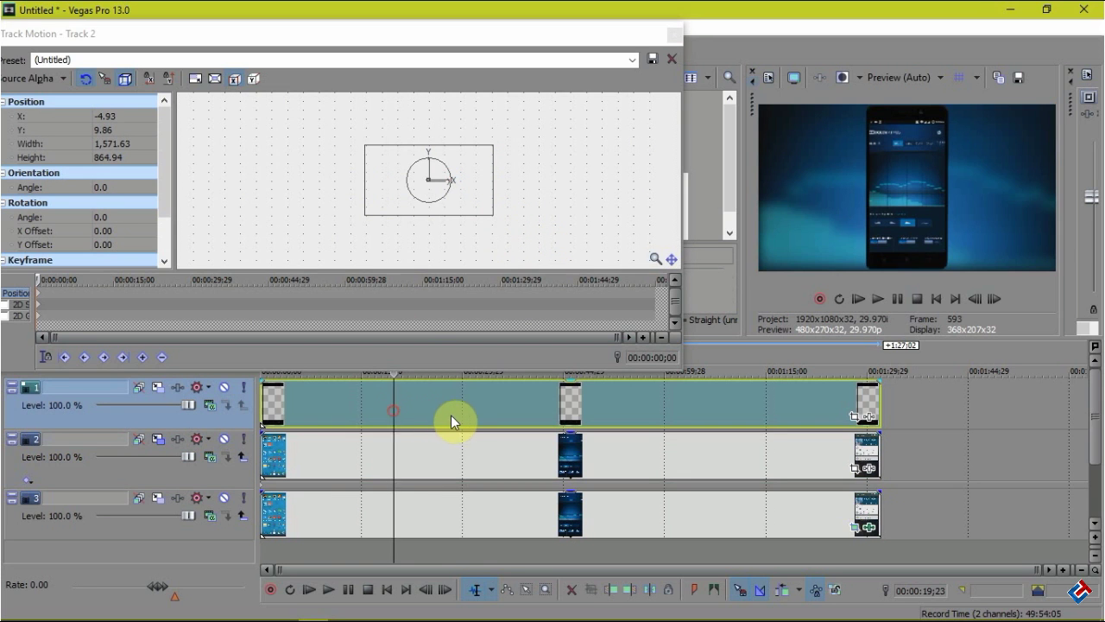
left_click(463, 414)
Render the project to Untitled.wmv with the Windows Media Video 6 Mbps HD 720-30p template
left_click(639, 442)
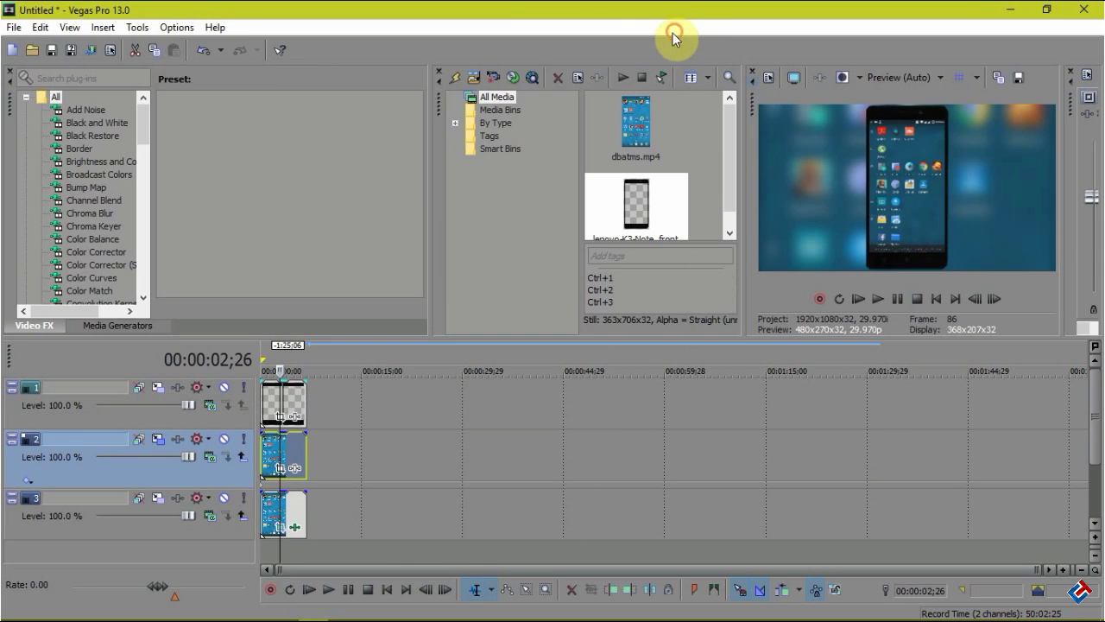
left_click(14, 27)
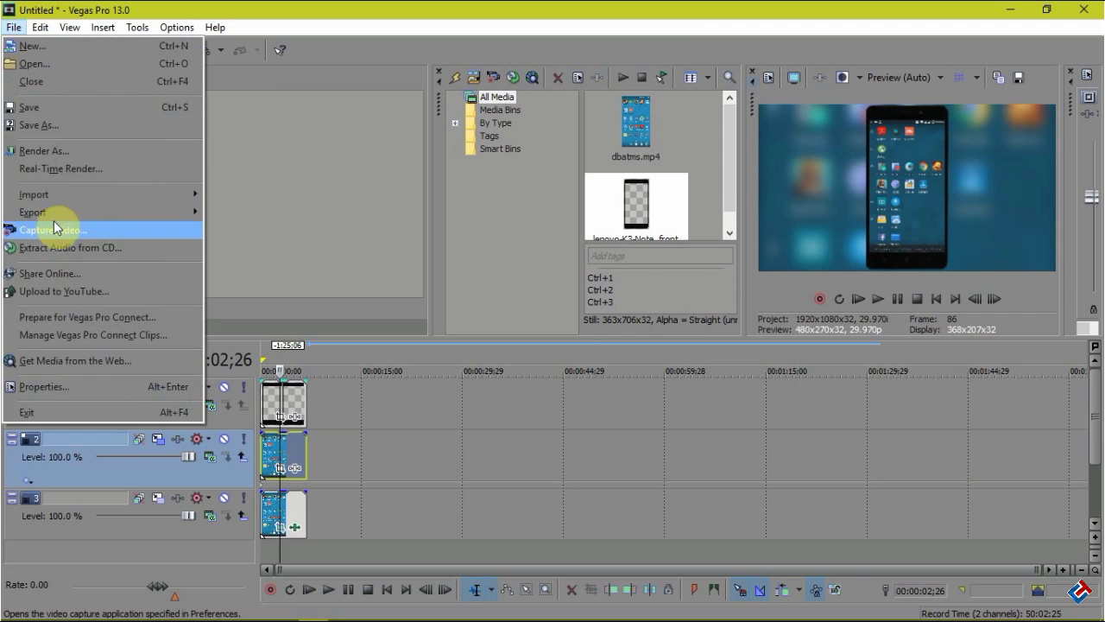
left_click(53, 149)
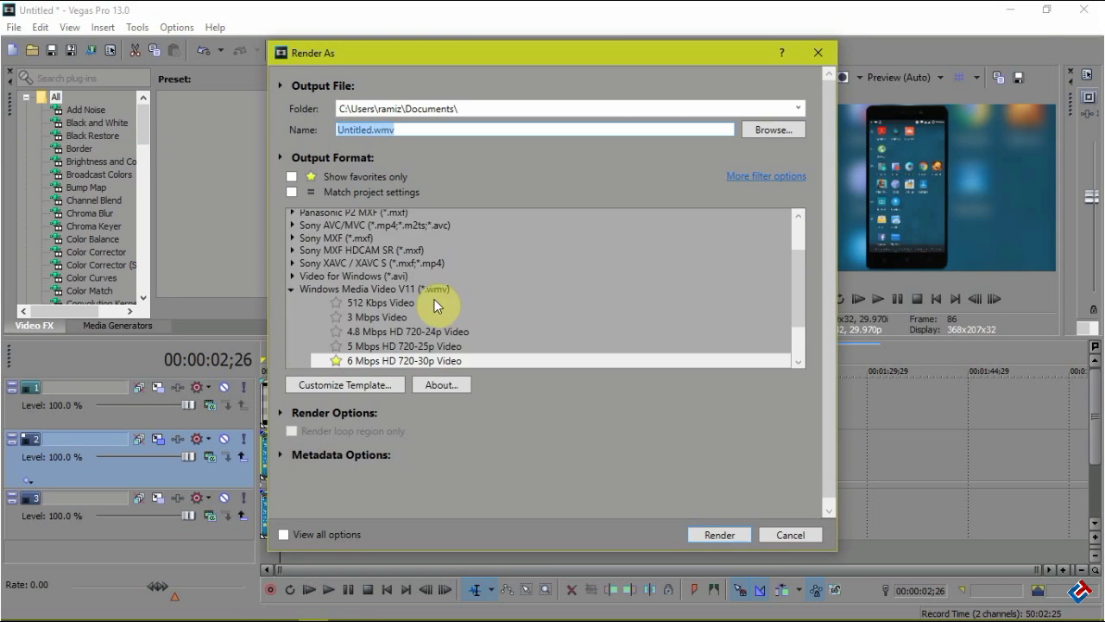
left_click(420, 360)
left_click(715, 533)
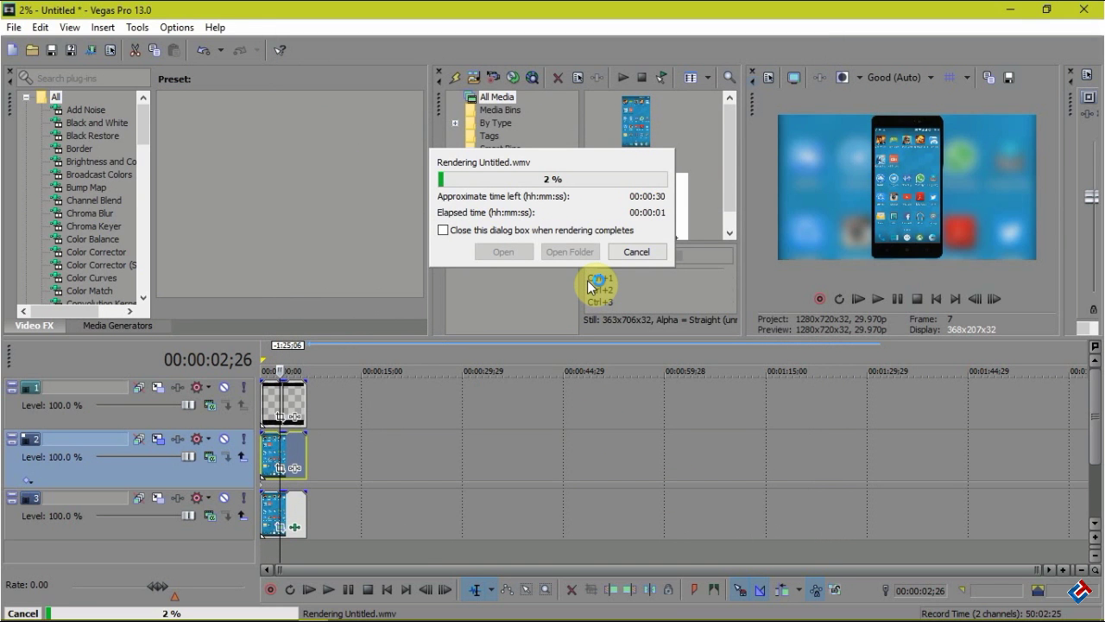